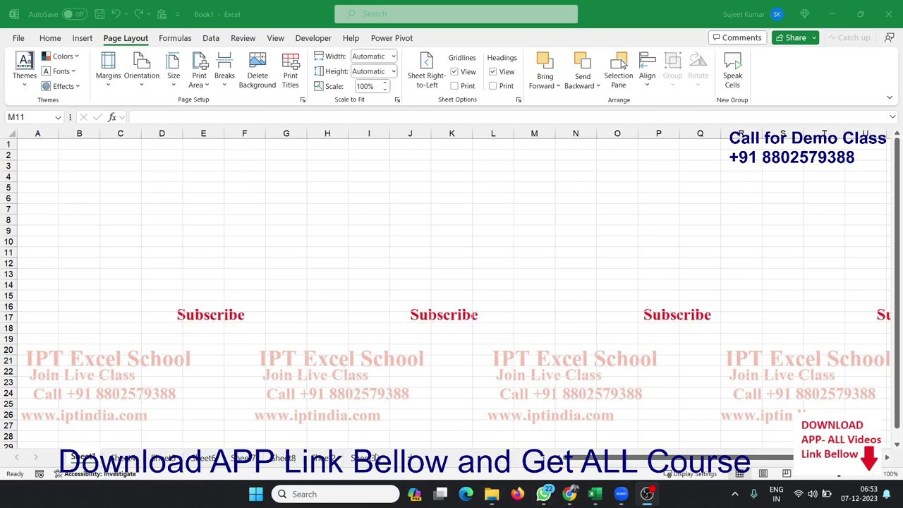
Select ranges A1:A15 and A1:A10 in column A, then deselect by landing on cell C6
click(42, 144)
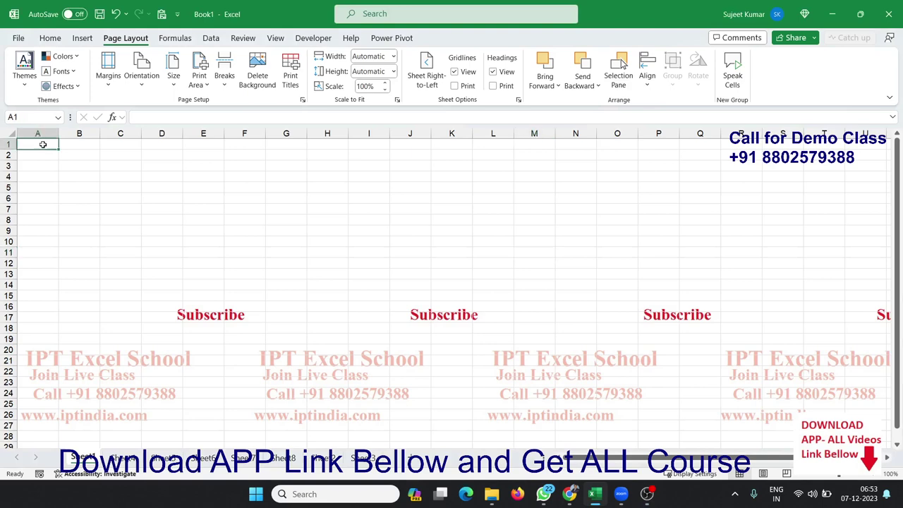
drag(42, 144, 10, 294)
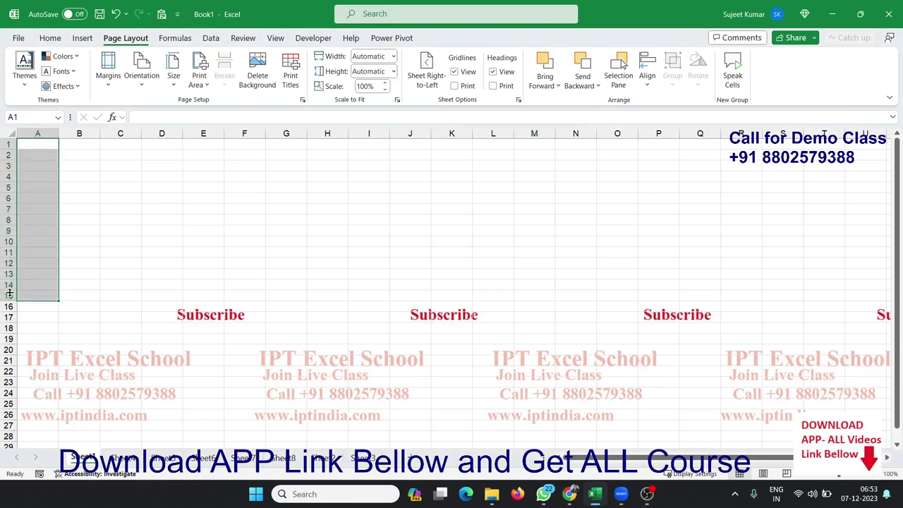
click(40, 238)
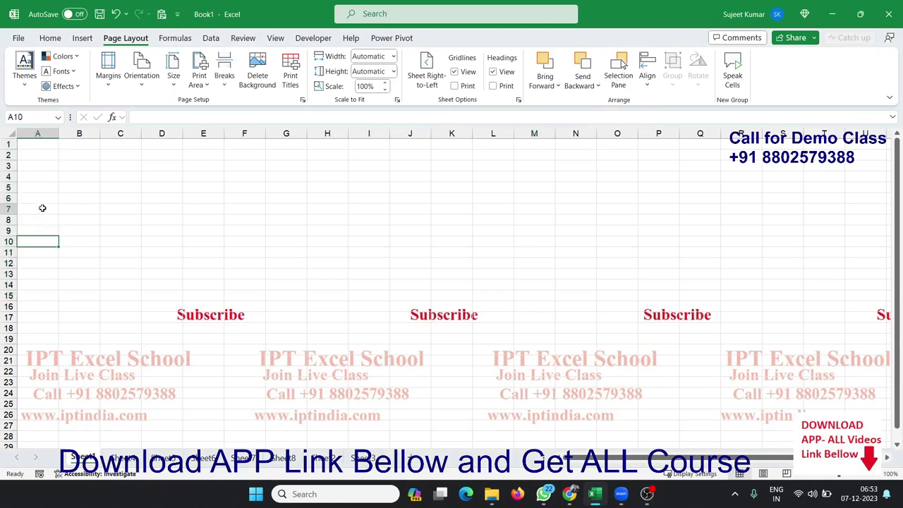
click(40, 206)
drag(44, 144, 81, 240)
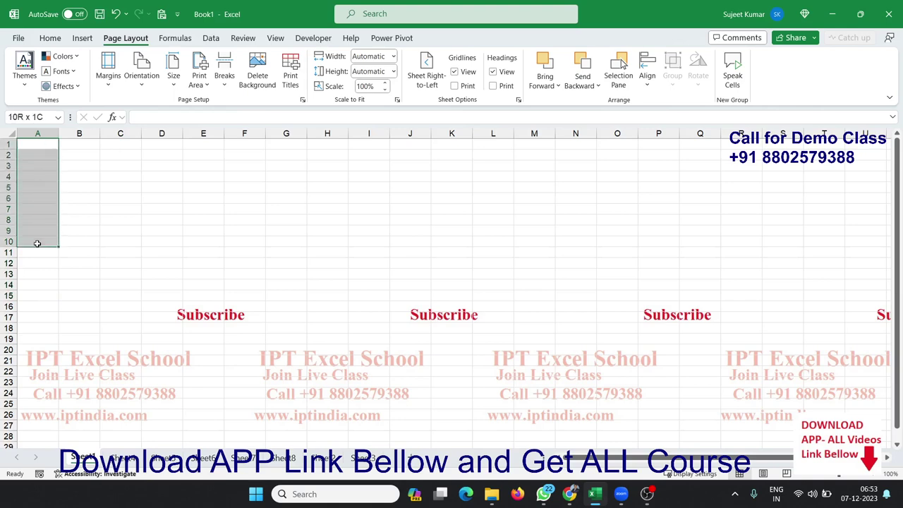
click(121, 197)
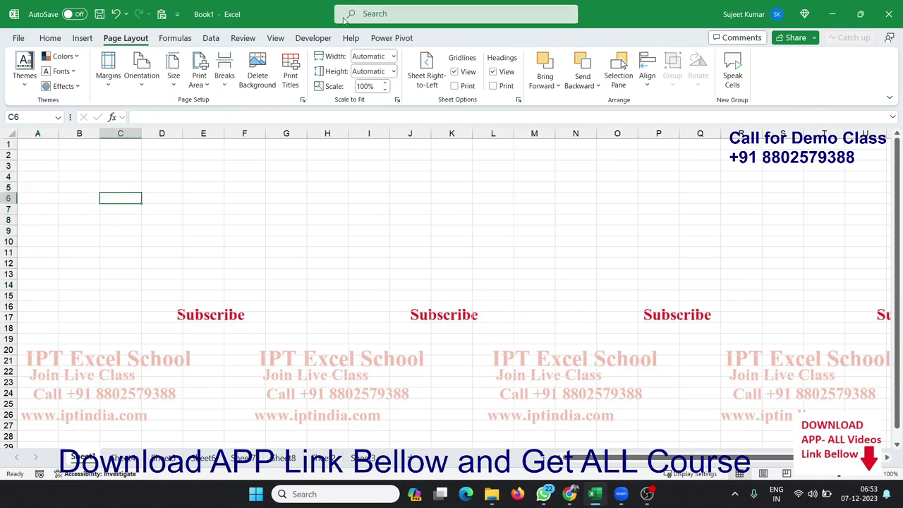
From Developer > Visual Basic, insert Module1 and snap the editor left, Excel right
click(319, 40)
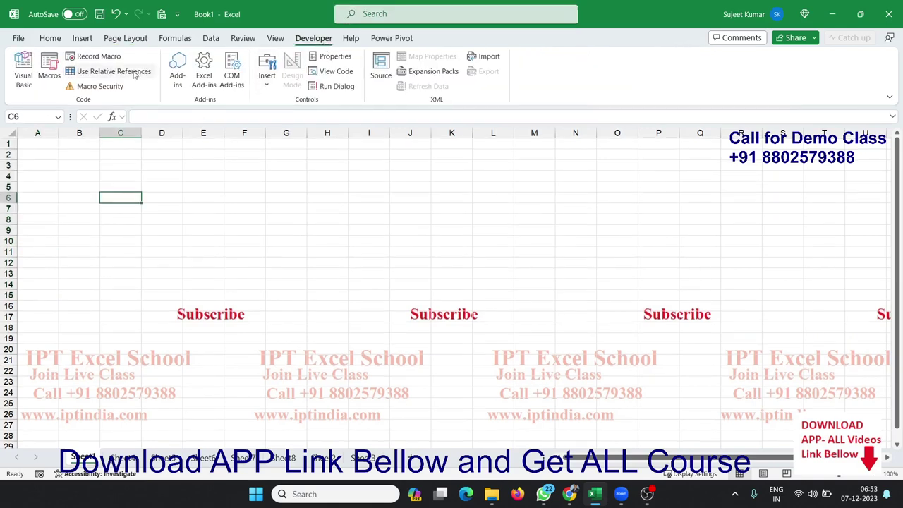
click(28, 78)
click(83, 25)
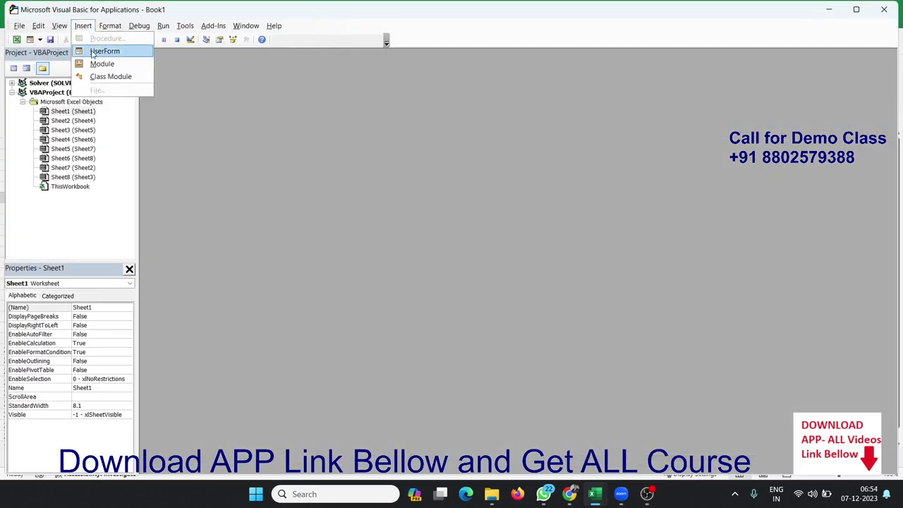
click(91, 60)
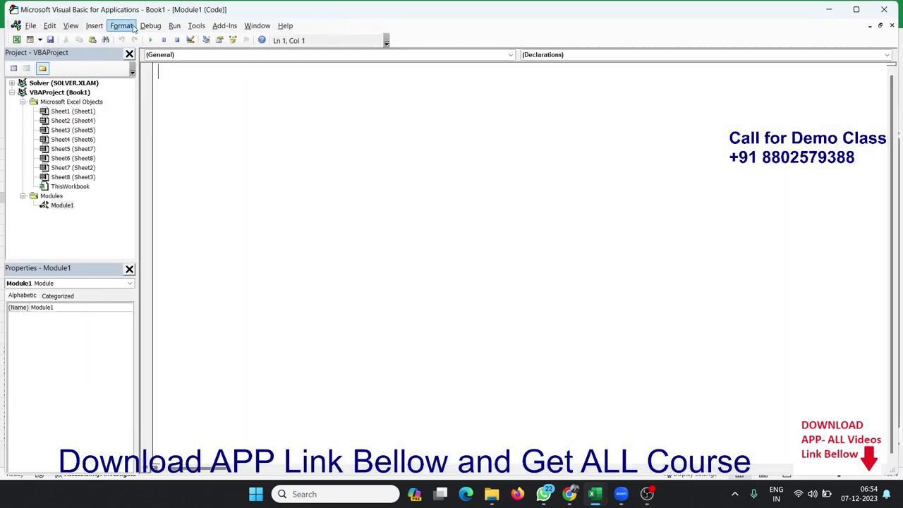
mouse_move(855, 9)
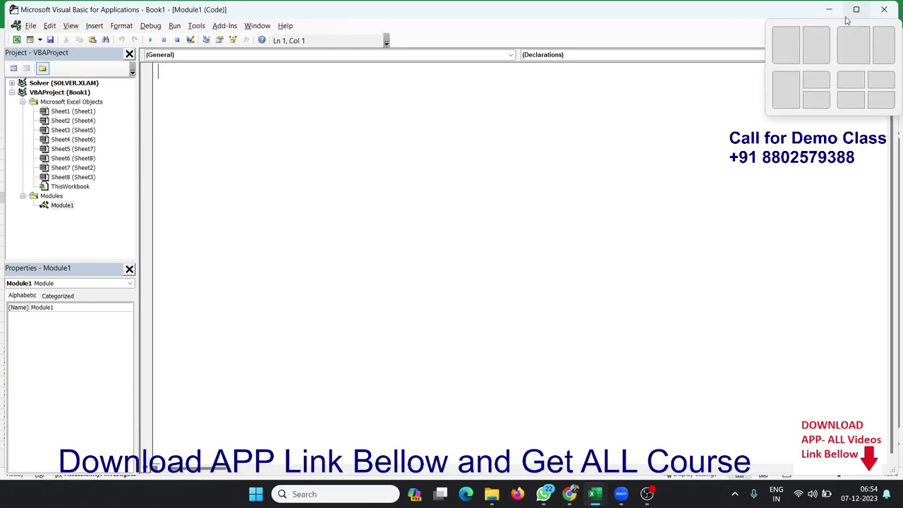
click(792, 42)
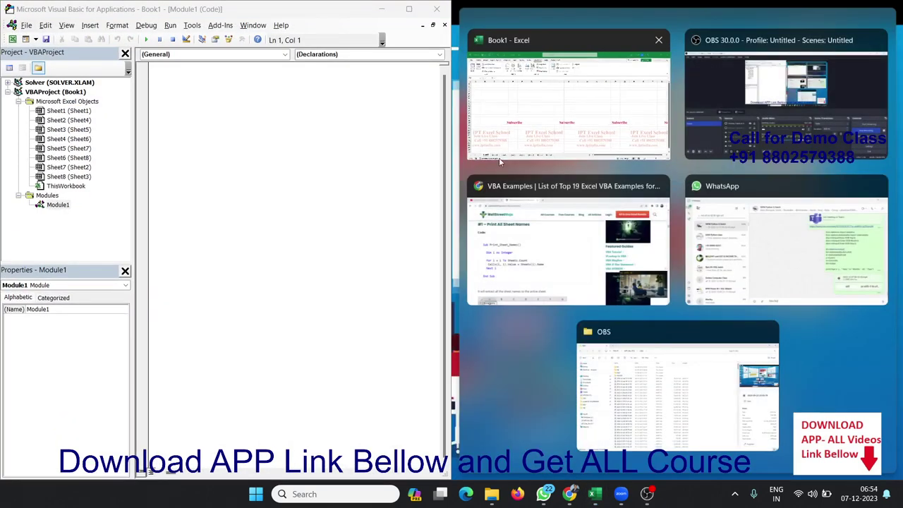
click(527, 131)
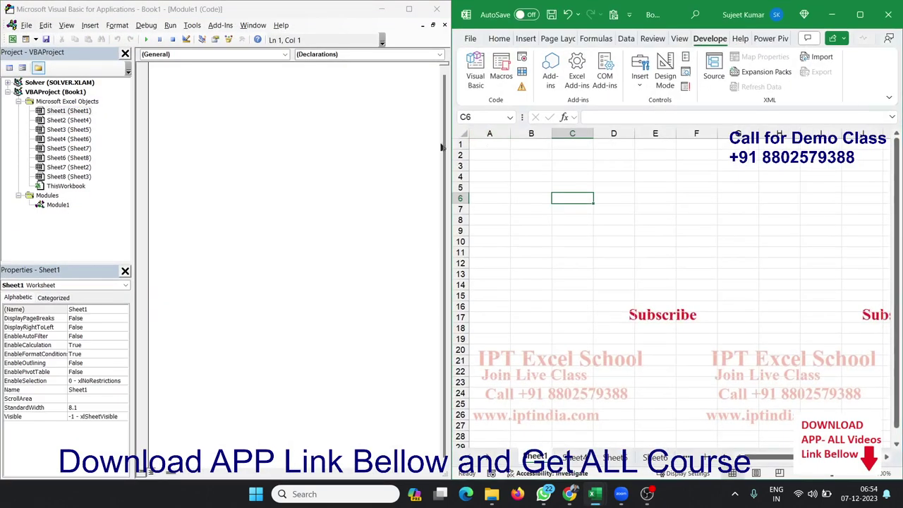
click(227, 97)
Write Sub Pro_1() with End Sub, and declare Dim w As Worksheet as its first line
text(Sub )
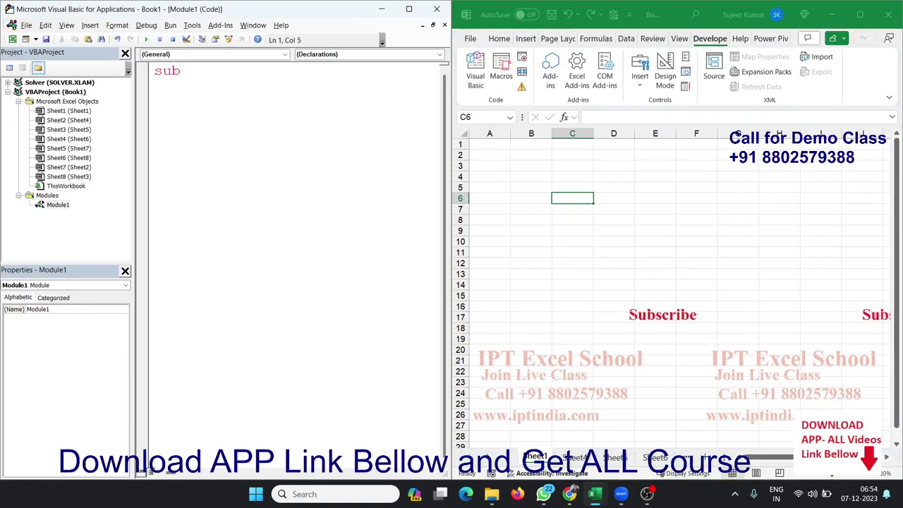
text(Pr)
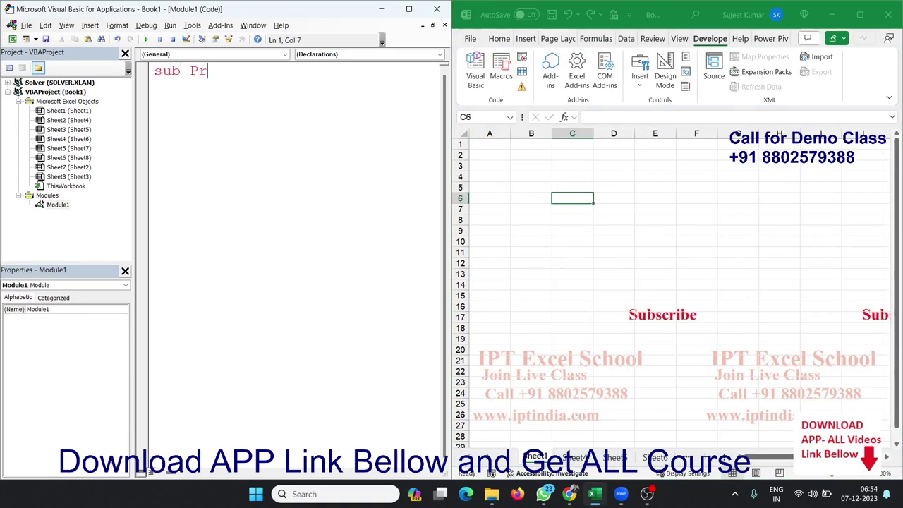
text(o_1)
text(())
key(Return)
key(Return)
key(Return)
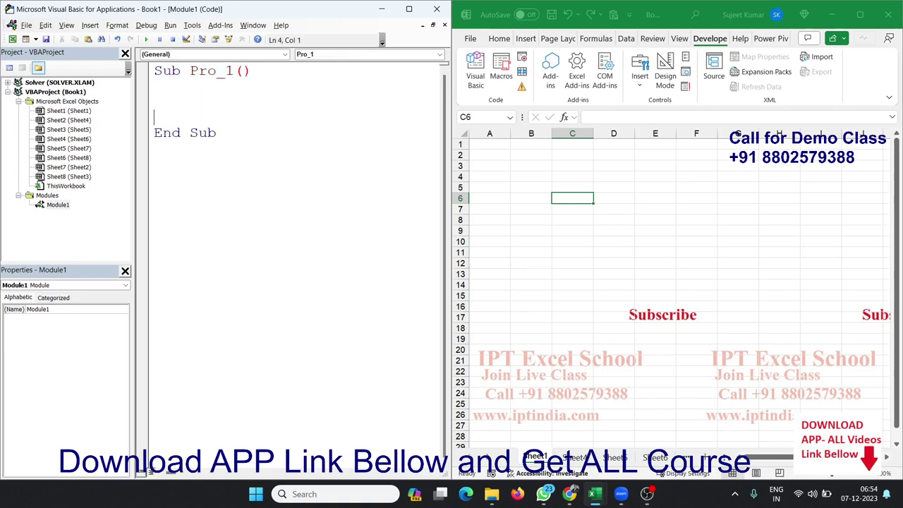
key(Return)
key(Return)
key(Up)
key(Up)
key(Up)
key(Up)
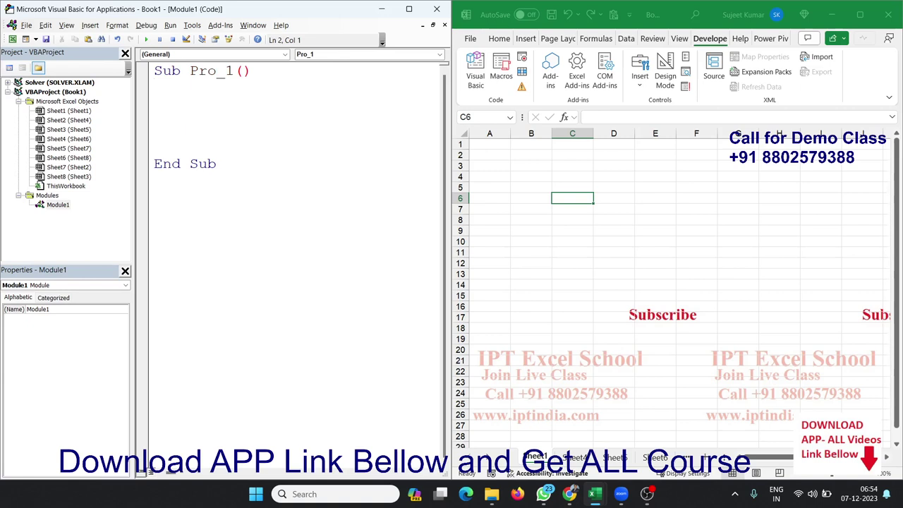
click(153, 71)
key(Down)
text(dim )
text(w as )
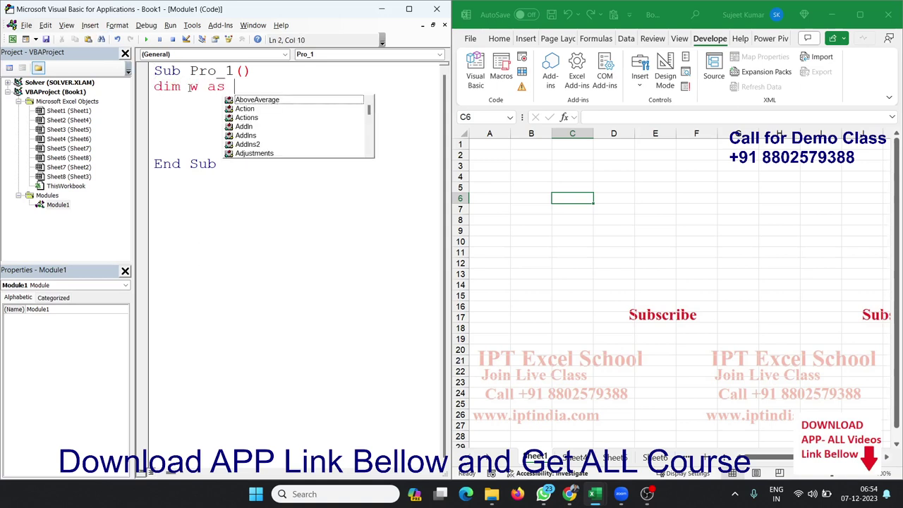
text(wor)
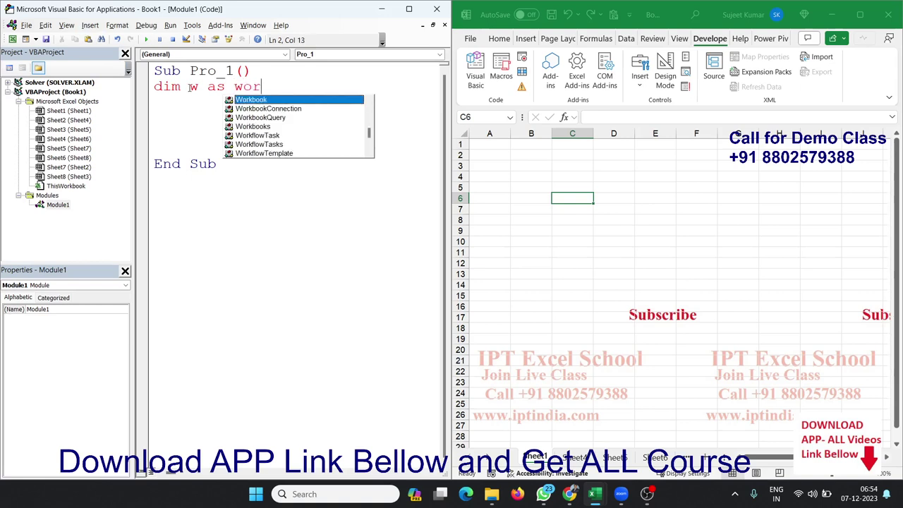
text(ksh)
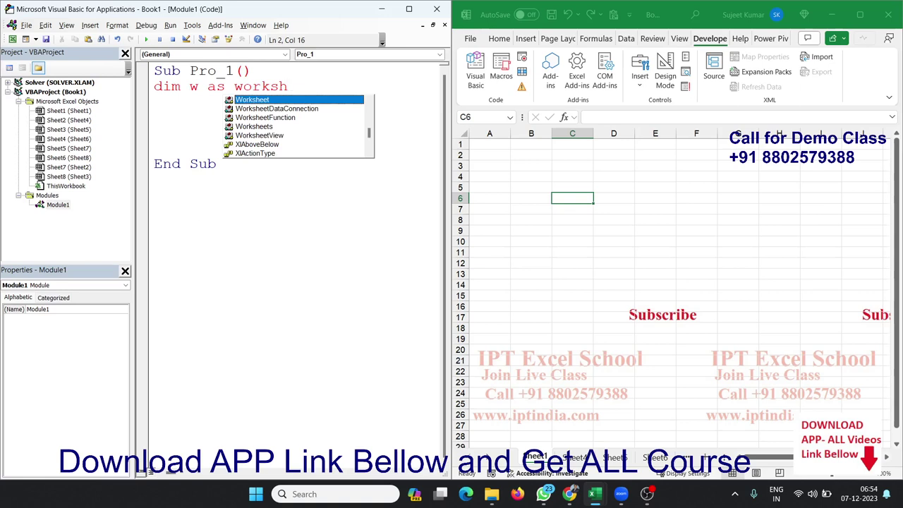
key(Tab)
key(Return)
key(Return)
Add the loop header For Each w In ActiveWorkbook.Worksheets, leaving blank lines beneath it
text(f)
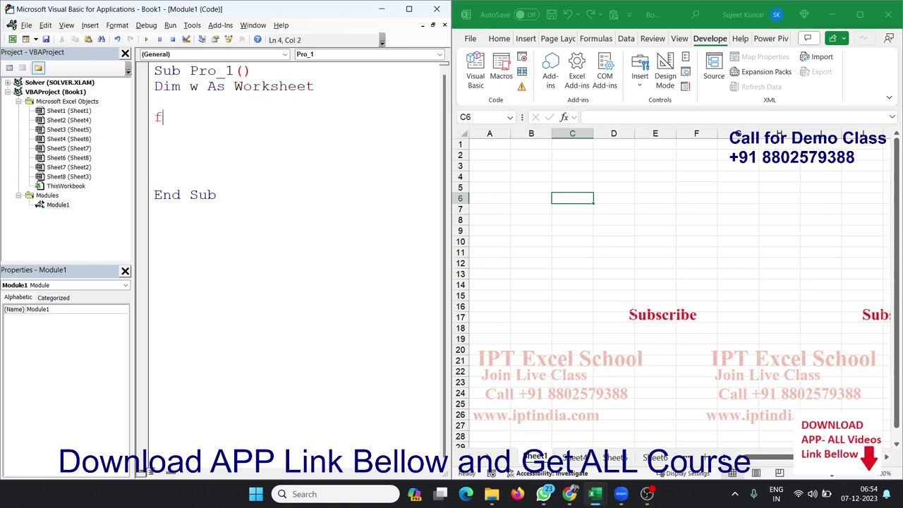
text(or eac)
text(h )
text(w in )
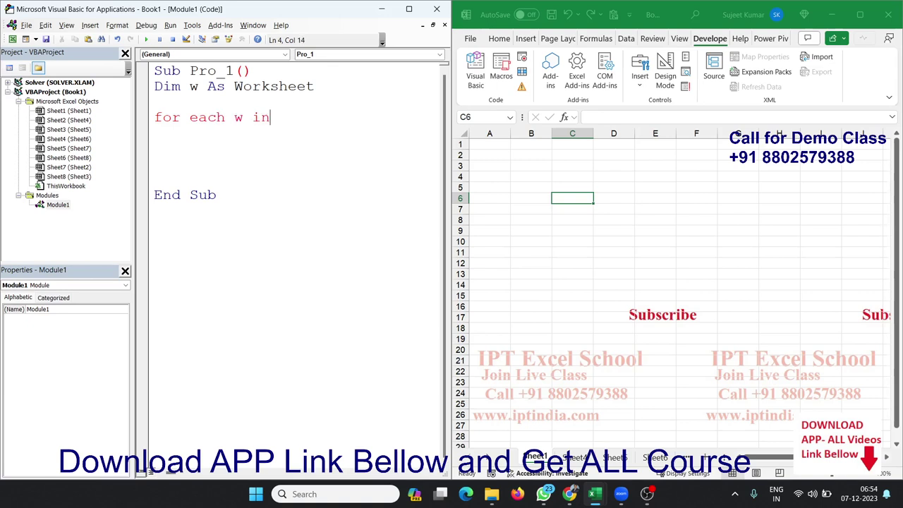
text(ac)
text(tivewo)
text(rkbook)
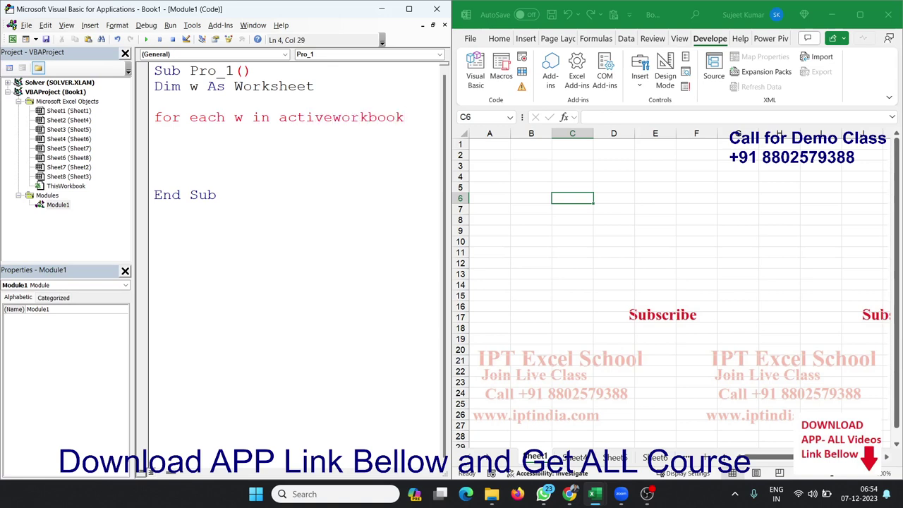
text(.wo)
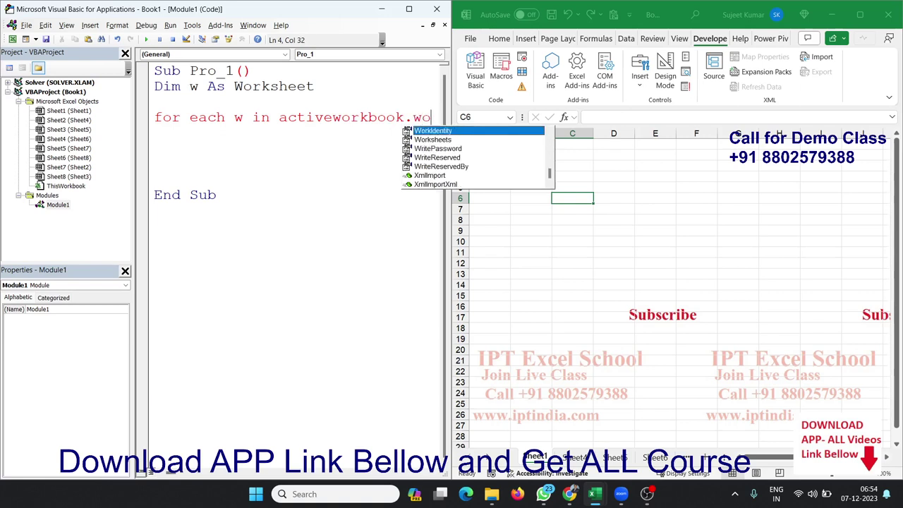
key(Down)
key(Tab)
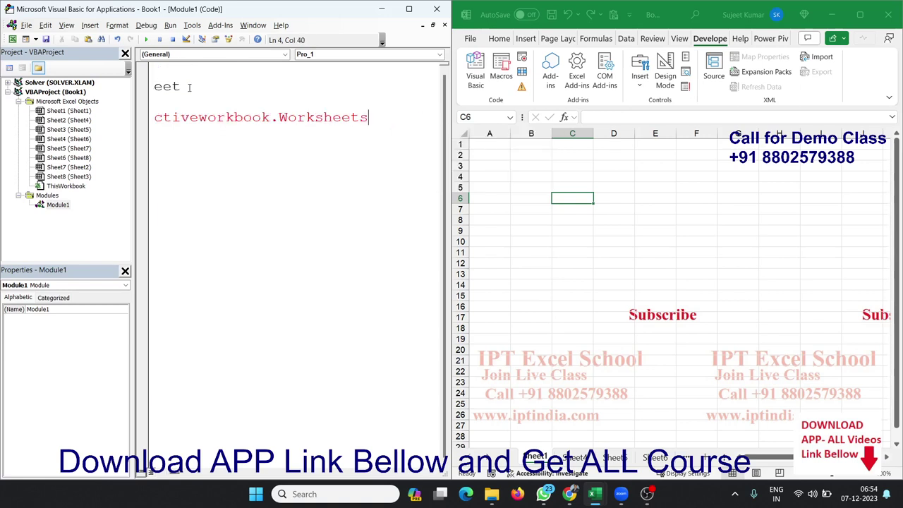
key(Return)
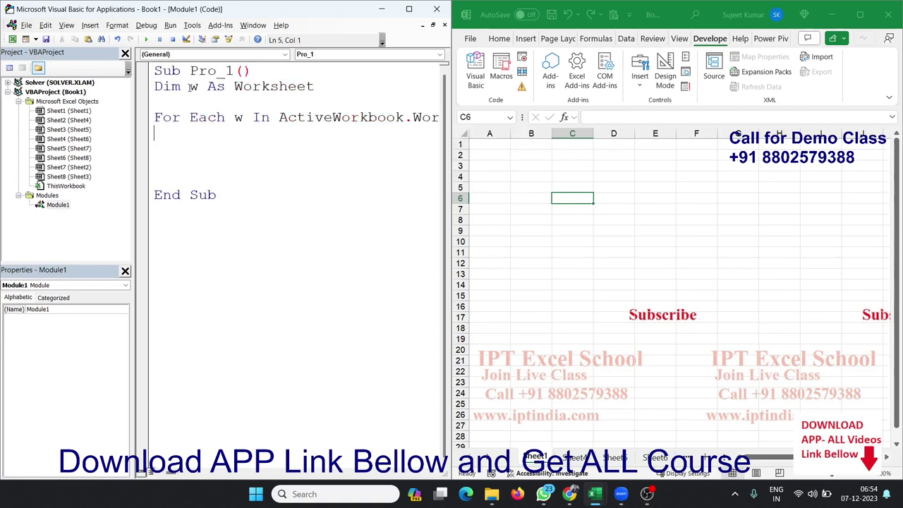
key(Return)
key(Return)
key(Return)
Close the loop with a Next line, correcting the stray letters typed after it
text(next )
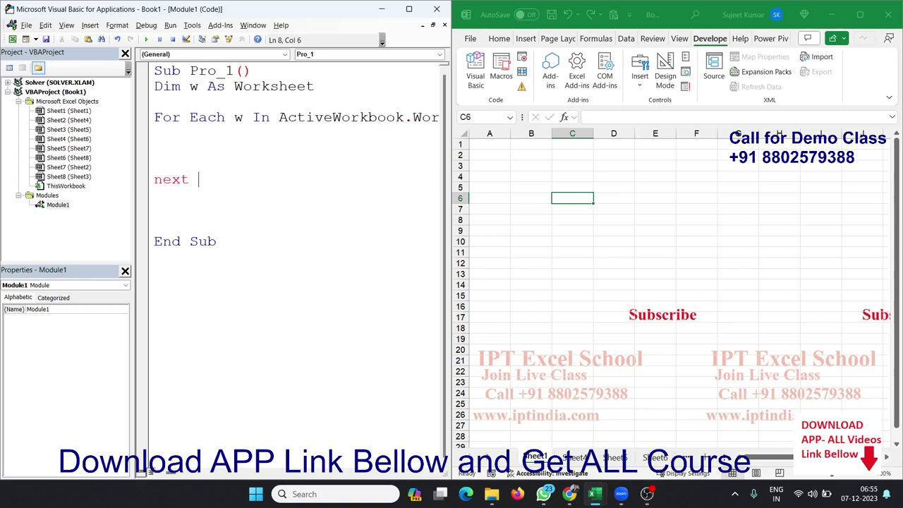
text(i)
key(Up)
key(Up)
key(Up)
text(r)
key(BackSpace)
double_click(237, 185)
text(e)
key(BackSpace)
text(r)
key(Up)
key(Up)
Inside the loop, write Range("A65000").End(xlUp).Offset(1, 0).Value = w.Name
text(ra)
text(nge(")
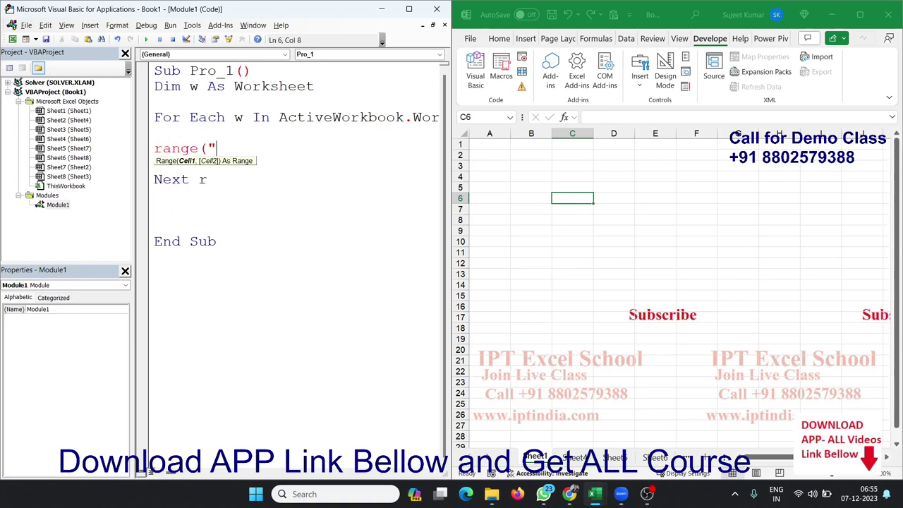
text(A65000)
text(").en)
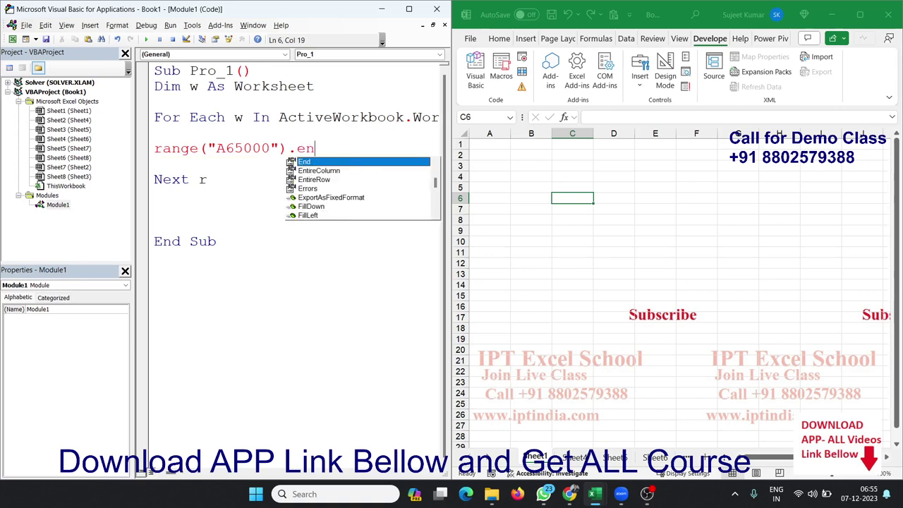
key(Tab)
text(()
key(Down)
key(Down)
key(Down)
key(Down)
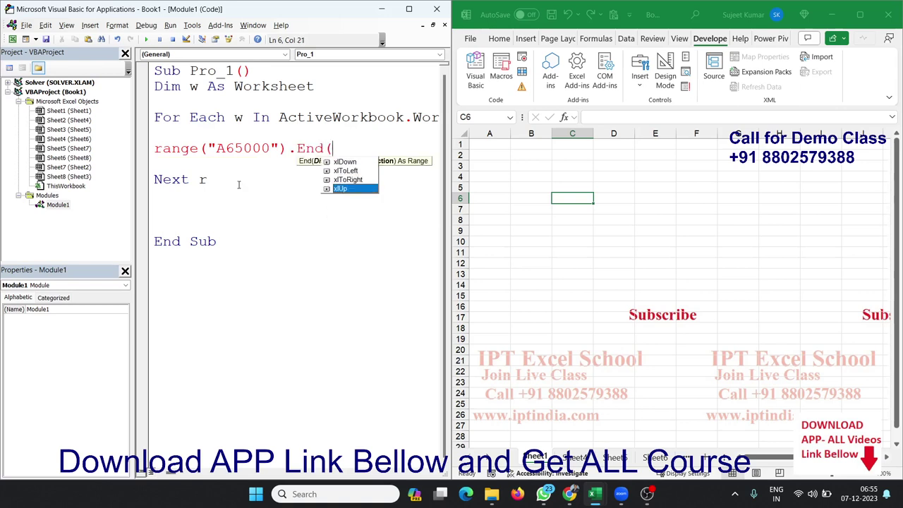
key(Tab)
text())
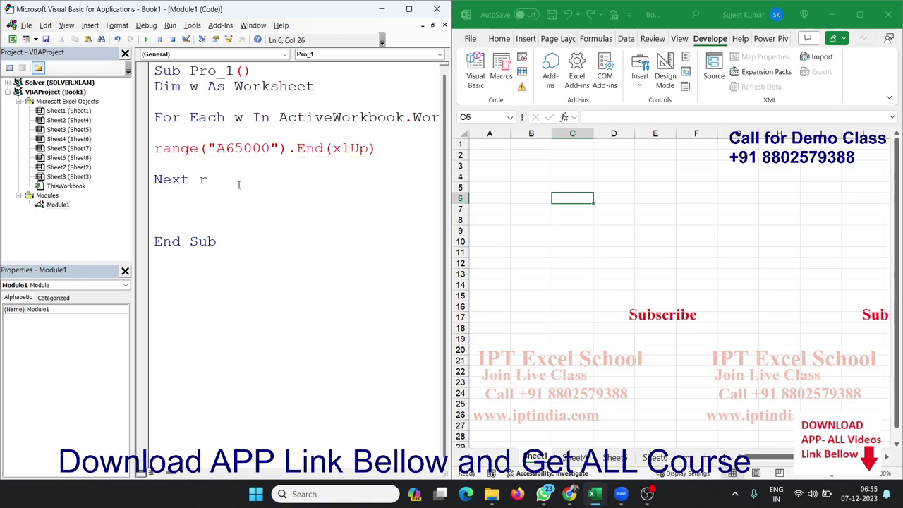
text(.off)
key(Tab)
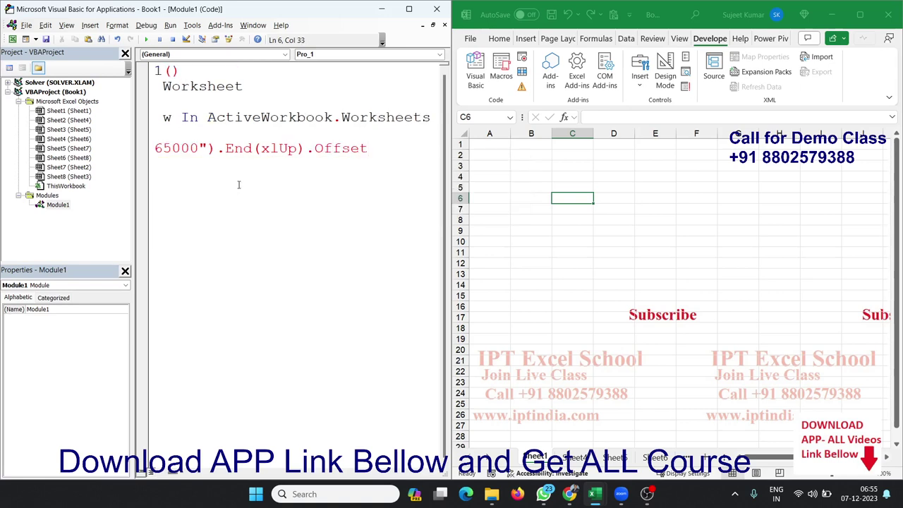
text((1,0)
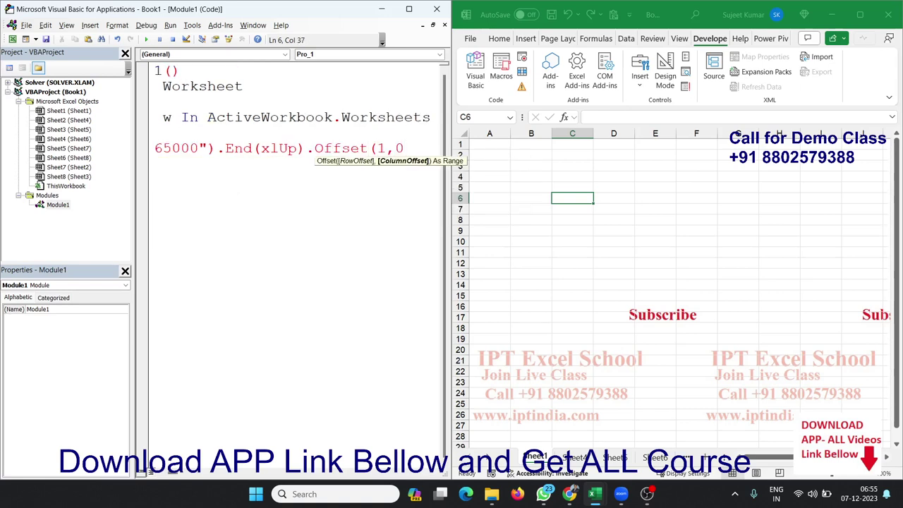
text().v)
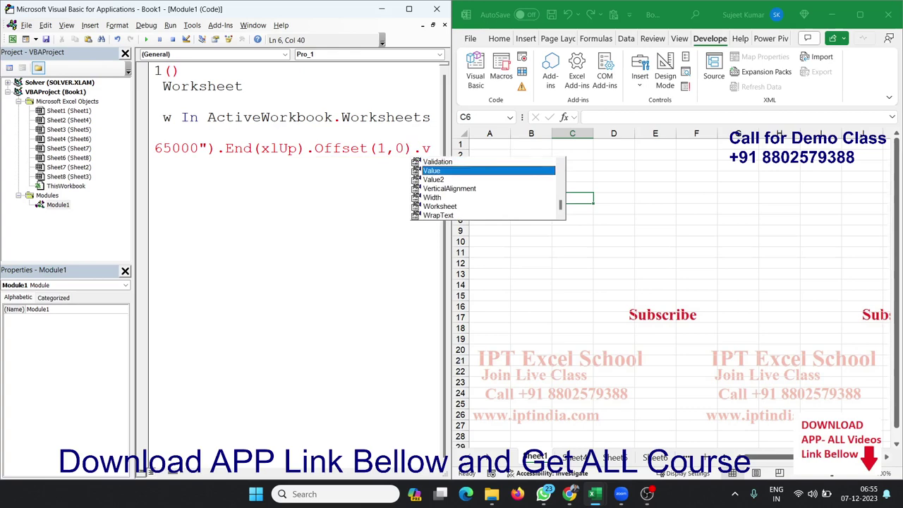
key(Tab)
text(=)
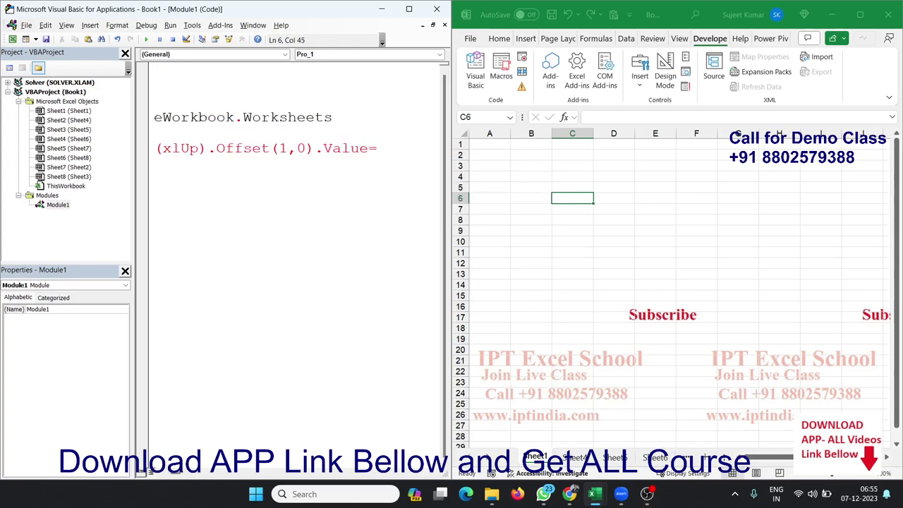
text(w.na)
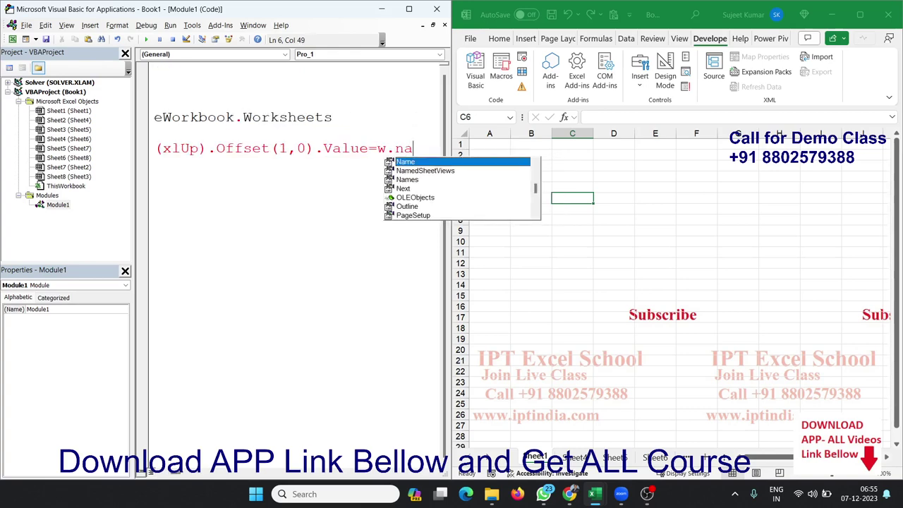
key(Tab)
click(306, 205)
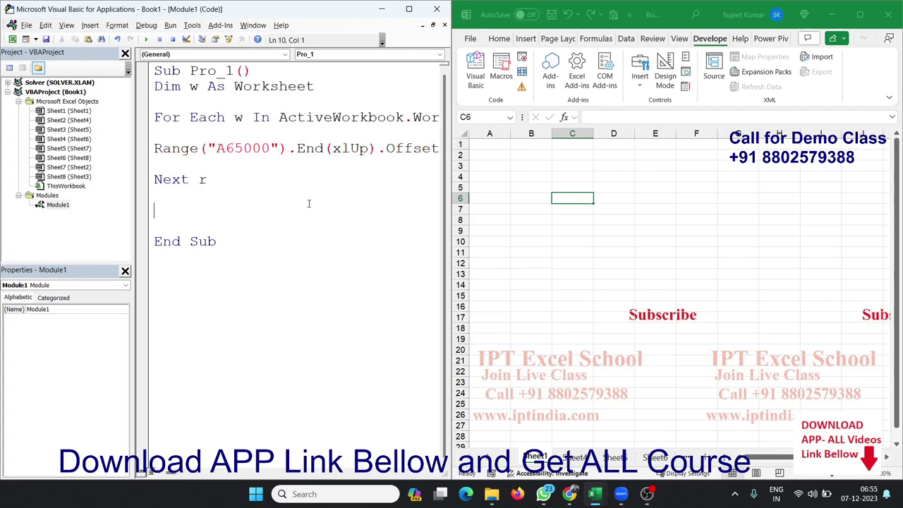
Maximize the VBA editor to view the full code lines, then minimize it
click(410, 9)
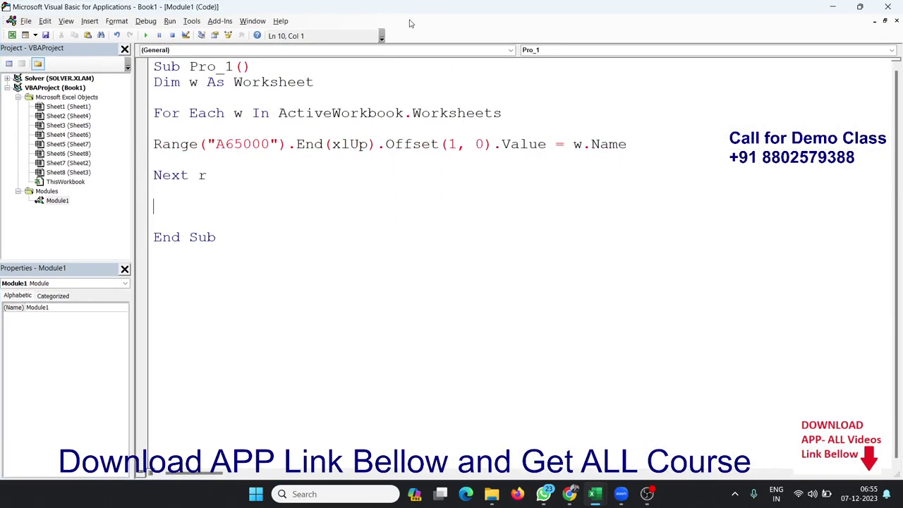
click(573, 144)
click(832, 7)
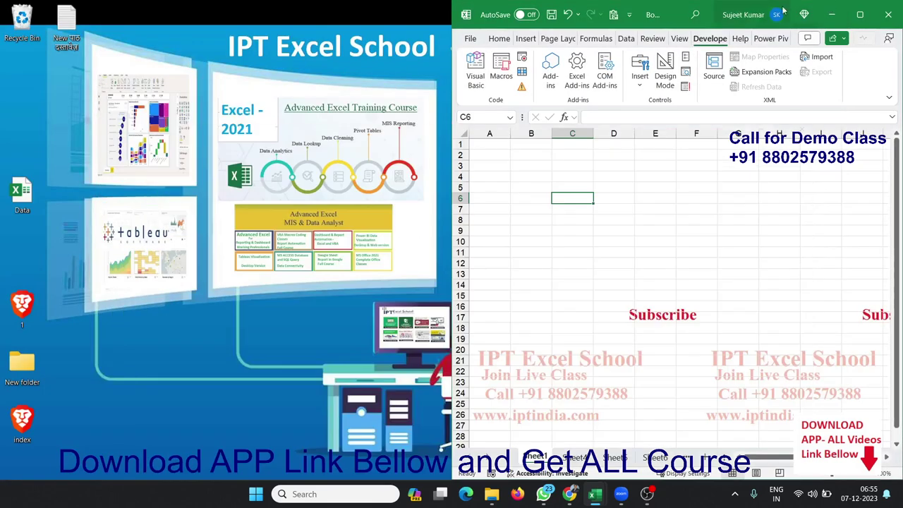
Run Pro_1 from the Macros list, fixing the compile error by changing the line to Next w
click(860, 14)
click(59, 70)
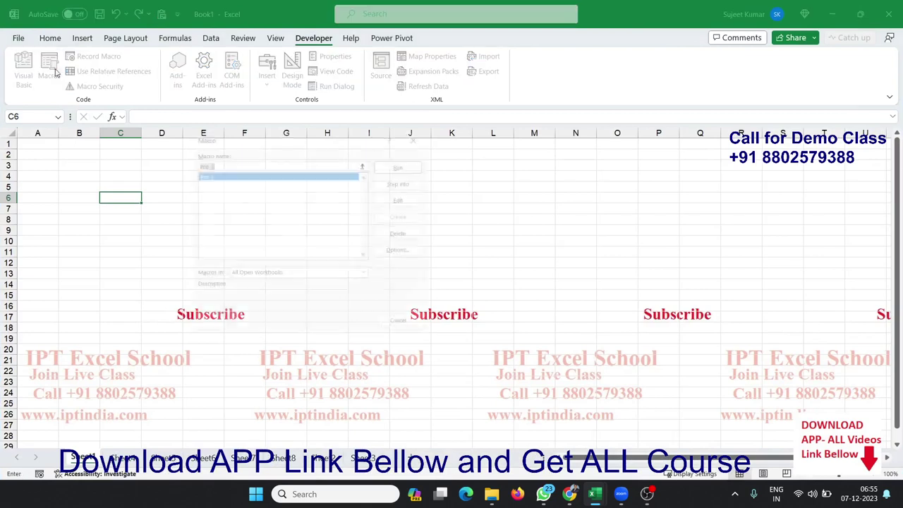
click(405, 159)
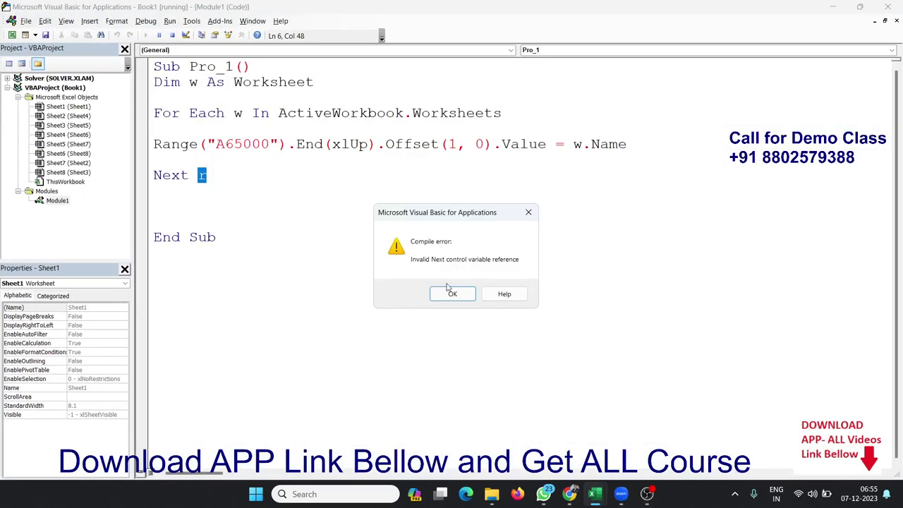
click(442, 292)
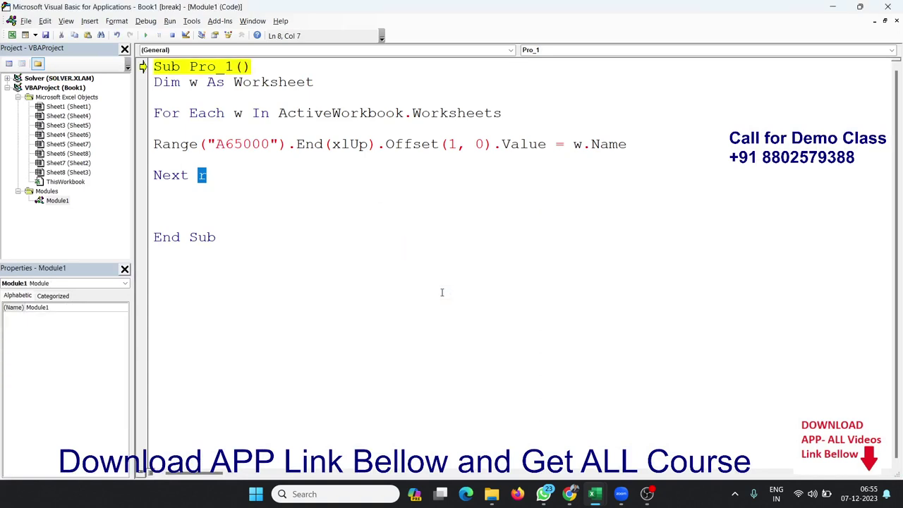
text(w)
click(347, 185)
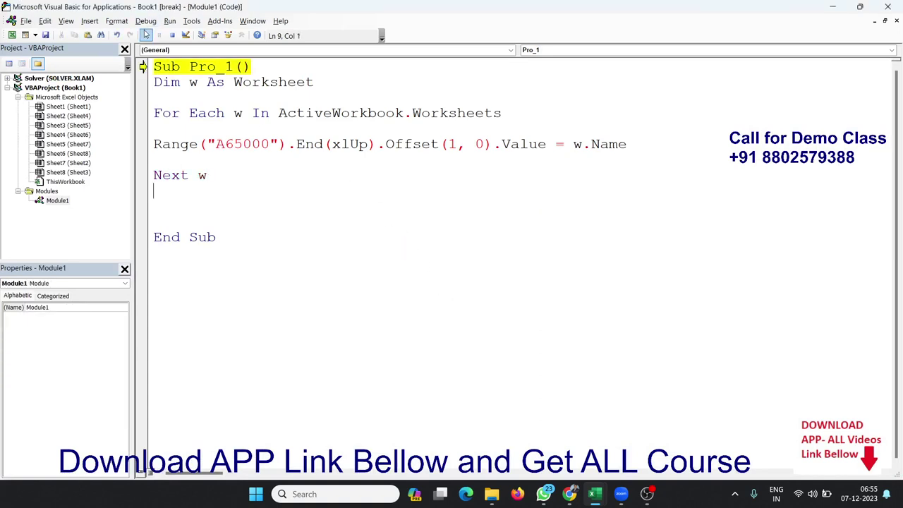
click(146, 34)
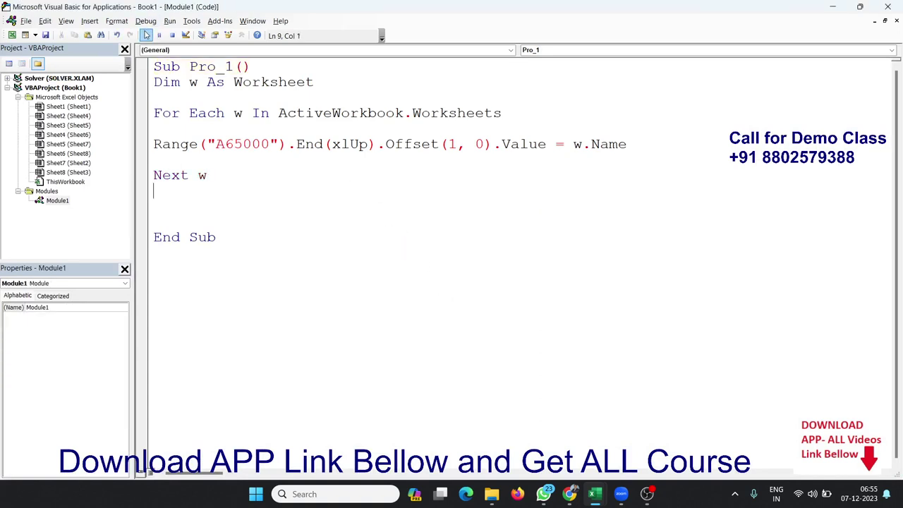
Check the loop variable w in For Each and Next, then clear the sheet names from A2:A9
double_click(238, 113)
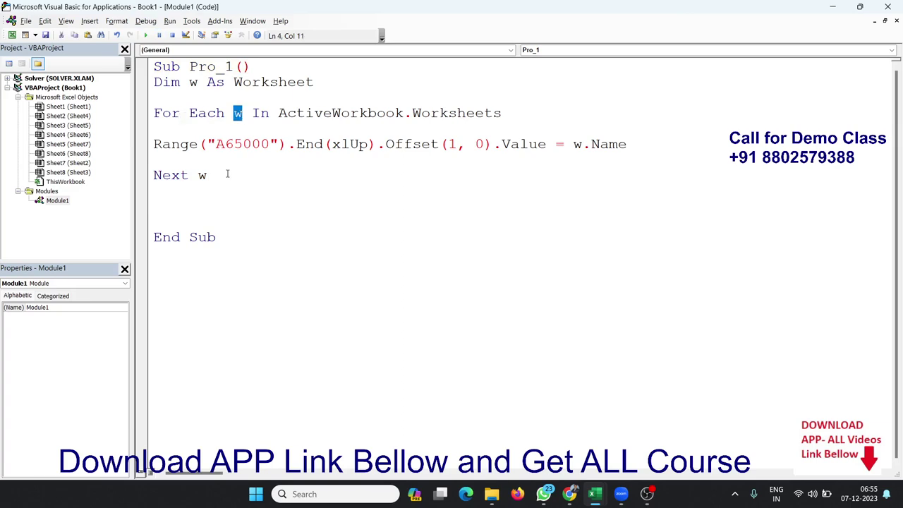
double_click(216, 175)
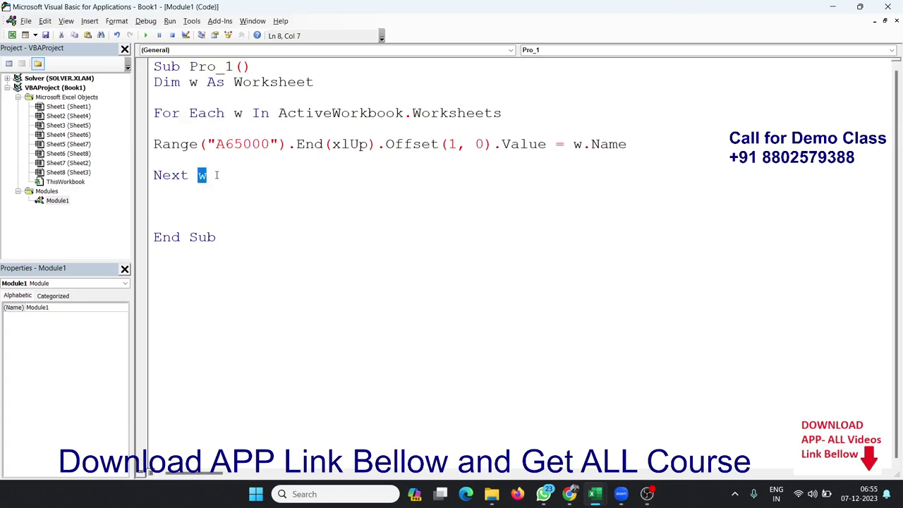
click(833, 6)
drag(49, 228, 33, 155)
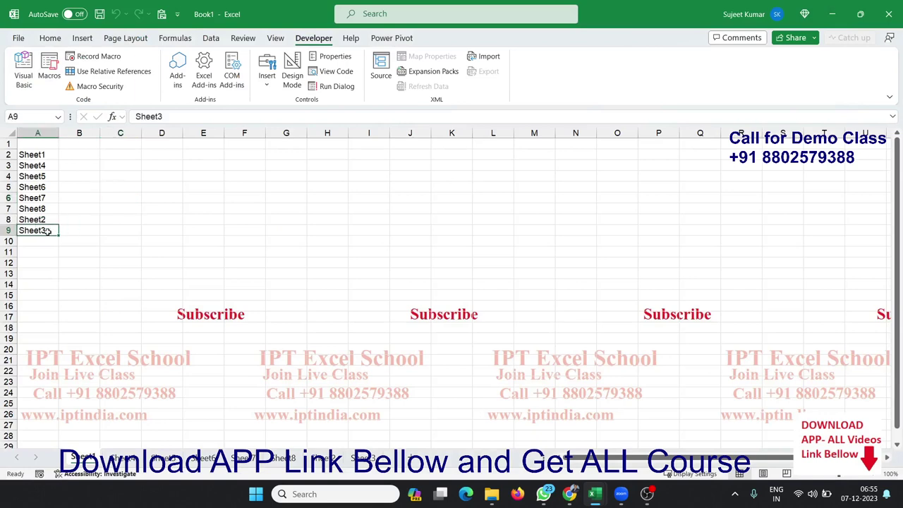
key(Delete)
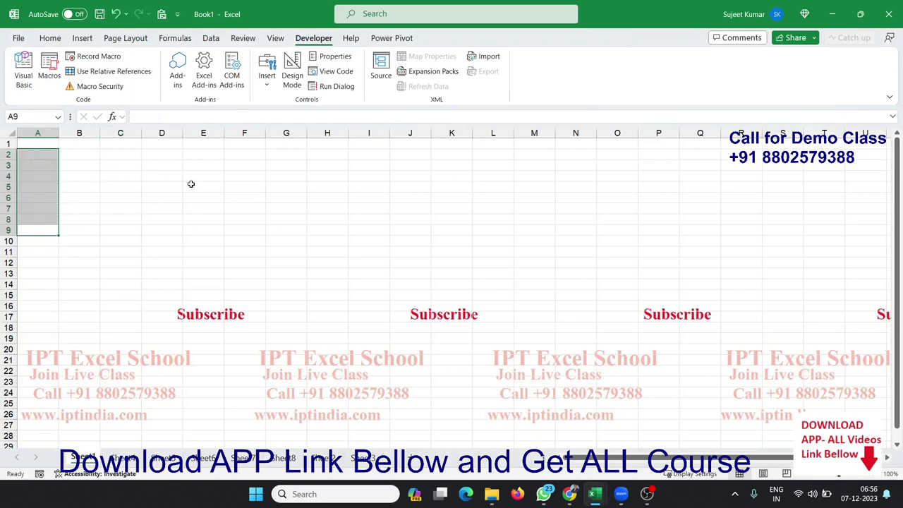
Below Pro_1's End Sub, start a new macro named Sub Pro_1_2()
key(alt+F11)
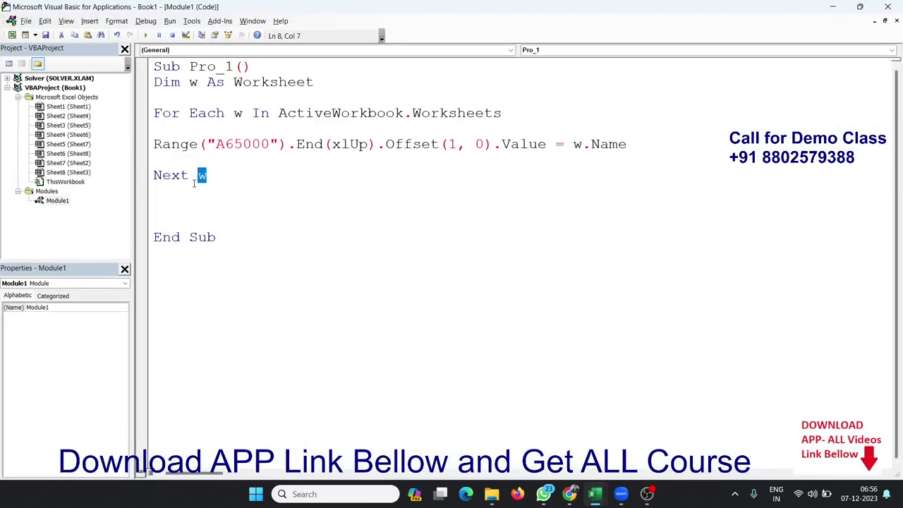
click(210, 249)
key(Return)
key(Return)
text(sub)
text( Pri)
key(BackSpace)
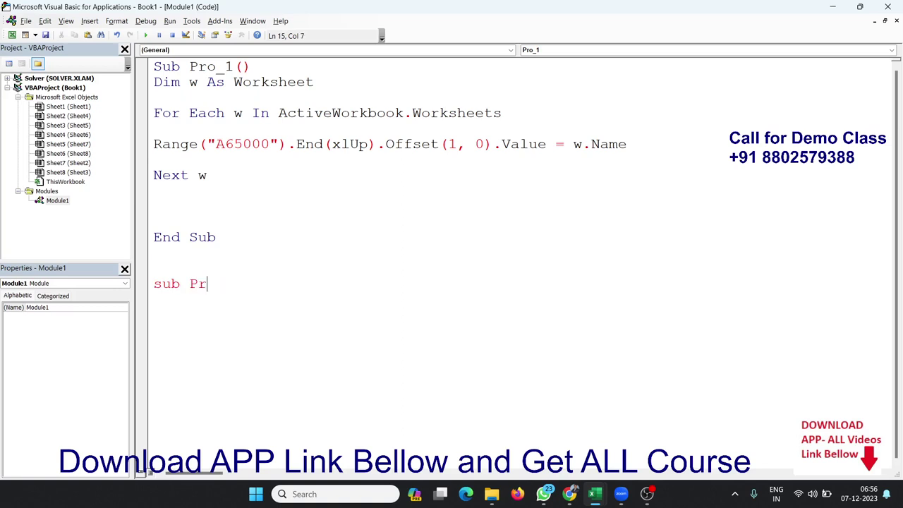
text(o_)
text(1)
text(_2)
text(())
key(Return)
key(Return)
key(Return)
key(Return)
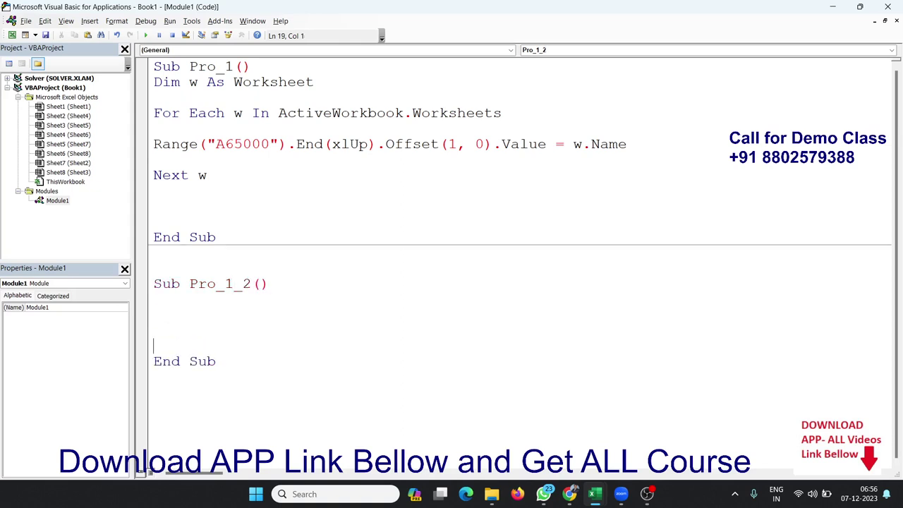
key(Up)
key(Up)
Add the loop For i = 1 To Sheets.Count closed by Next i
text(for )
text(i = 1 t)
text(o sj)
key(BackSpace)
text(heets.co)
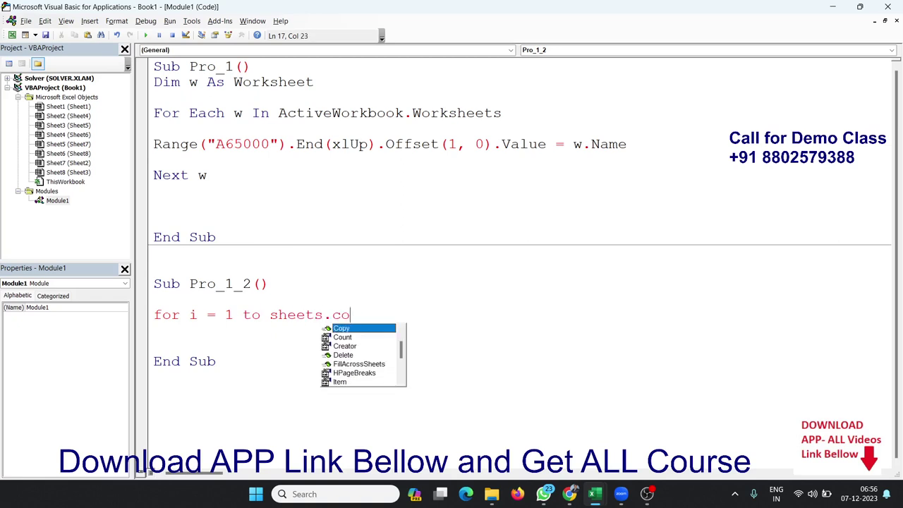
text(u)
key(Tab)
key(Return)
key(Return)
key(Return)
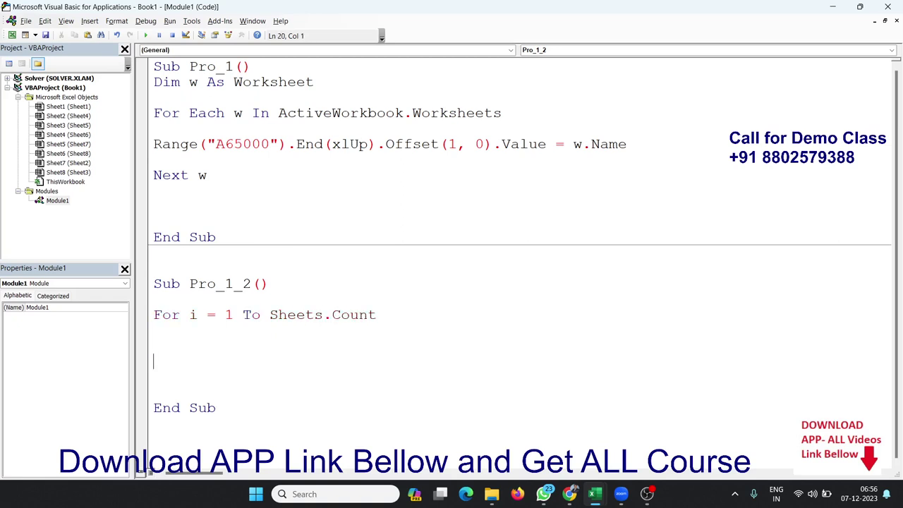
text(next i)
key(Up)
key(Up)
key(Return)
Inside the loop, type Cells(i,2).Value = Sheets(i).Name, changing the column from 1 to 2
text(ce)
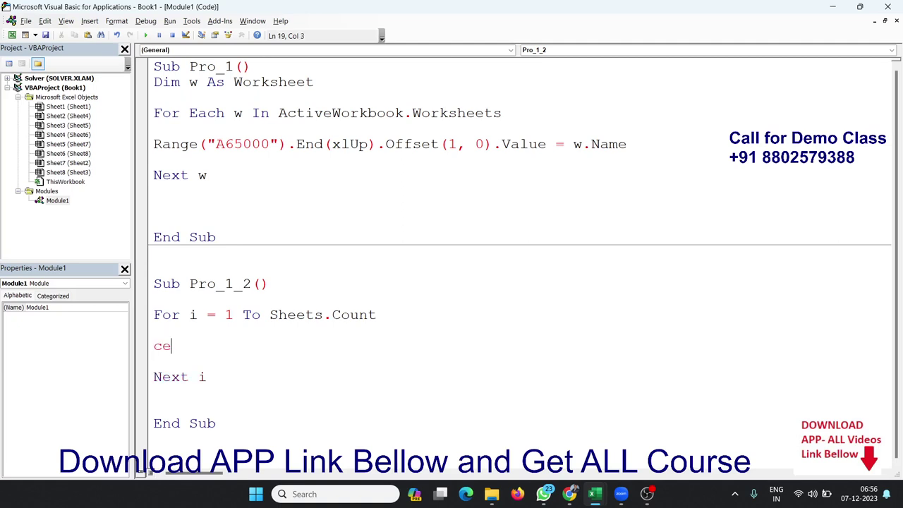
text(lls(i)
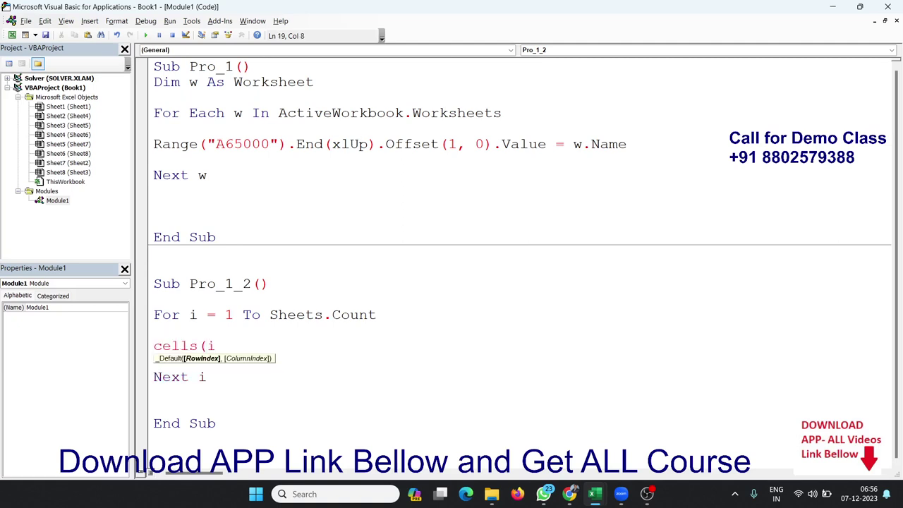
text(,1).)
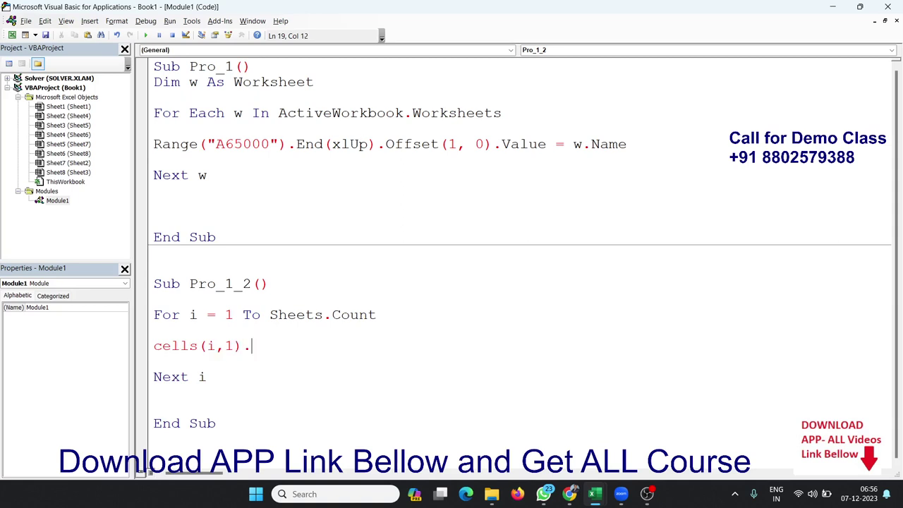
key(Left)
key(Left)
key(BackSpace)
text(2)
key(Right)
key(Right)
text(value = )
text(sheets)
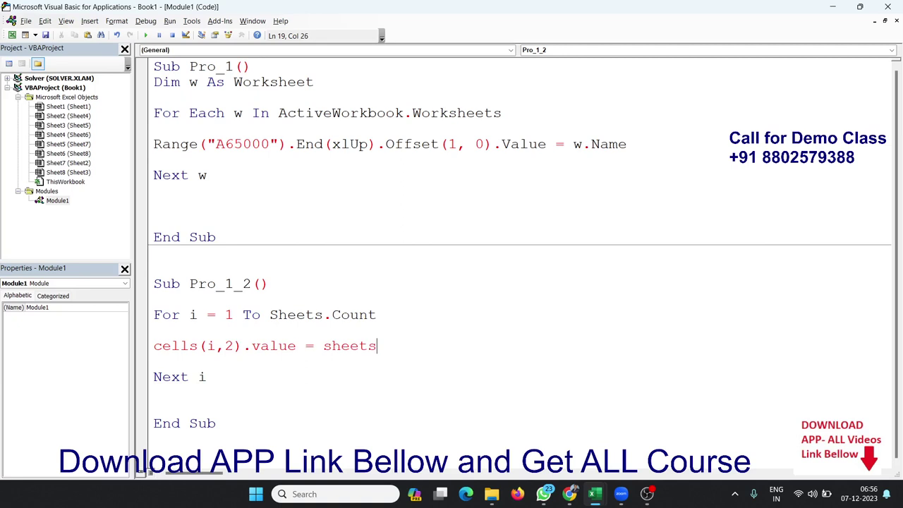
text((i)
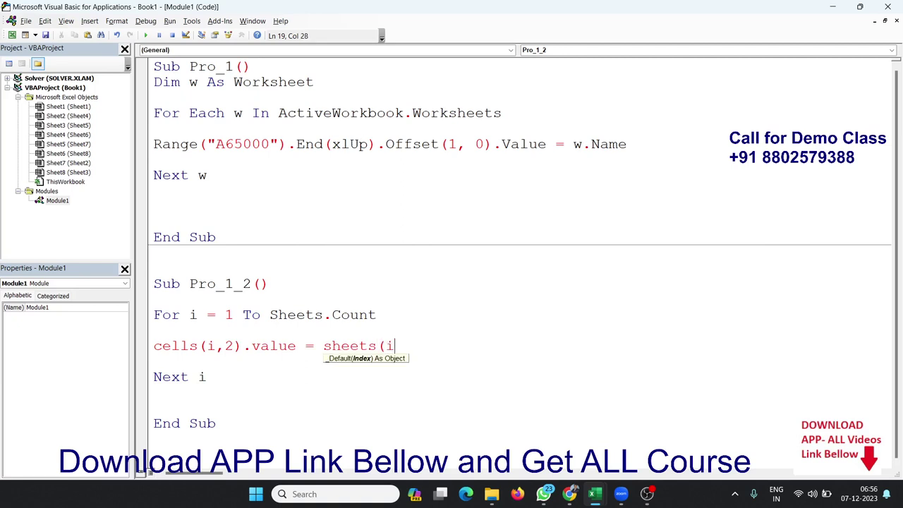
text().name)
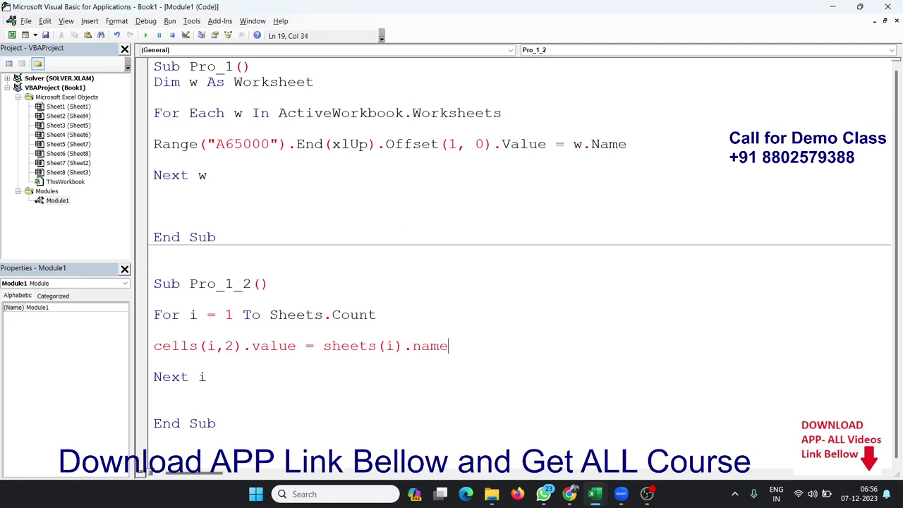
Run Pro_1_2 from Excel's Macros list and select the sheet names it wrote into B1:B8
key(Return)
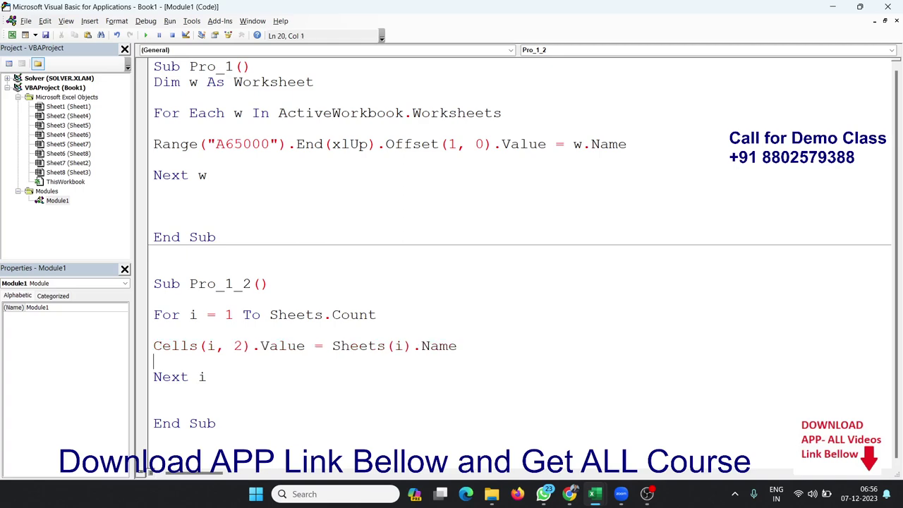
key(alt+Tab)
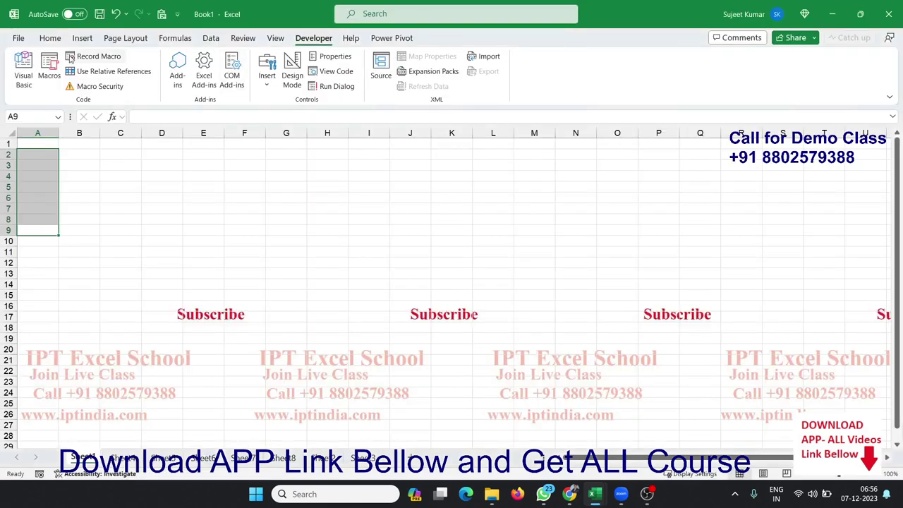
click(50, 71)
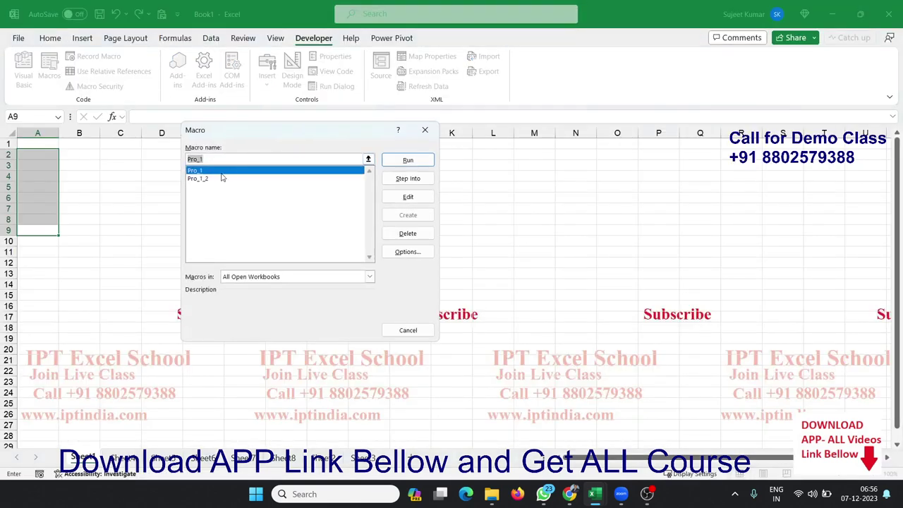
click(213, 180)
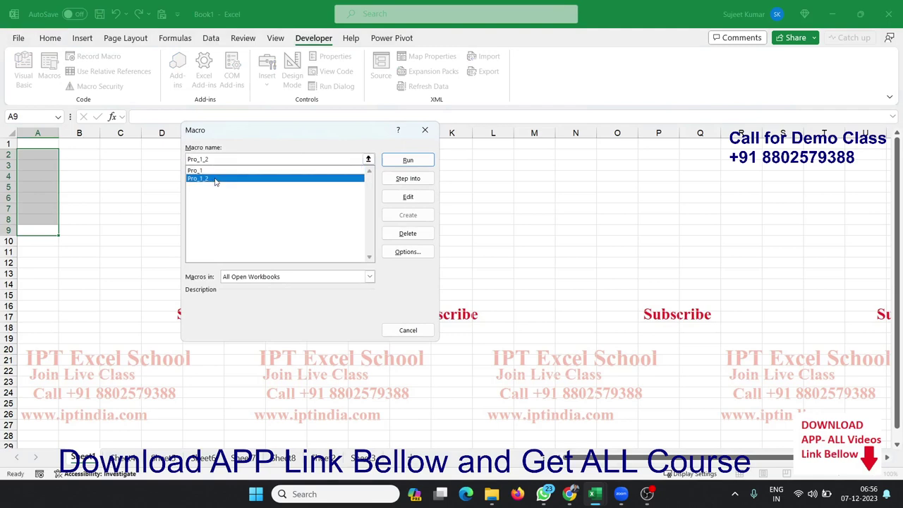
click(410, 161)
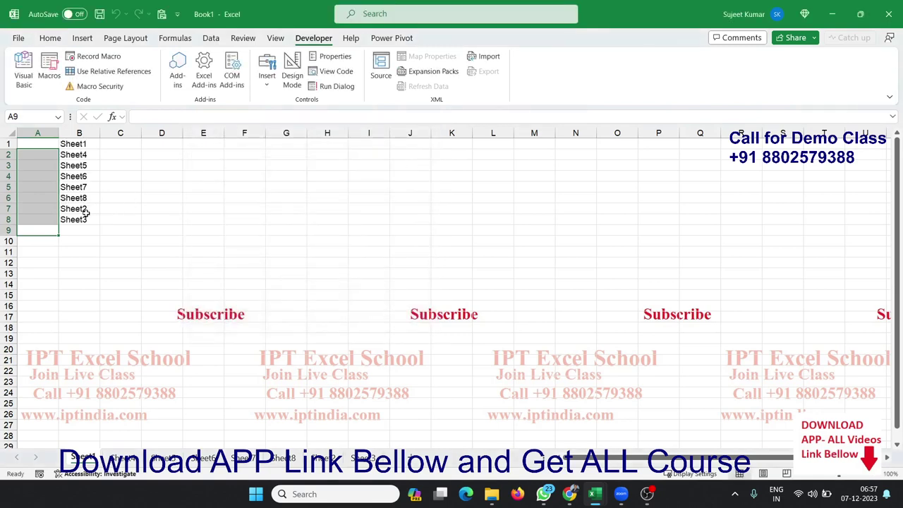
drag(79, 218, 73, 147)
key(alt+F11)
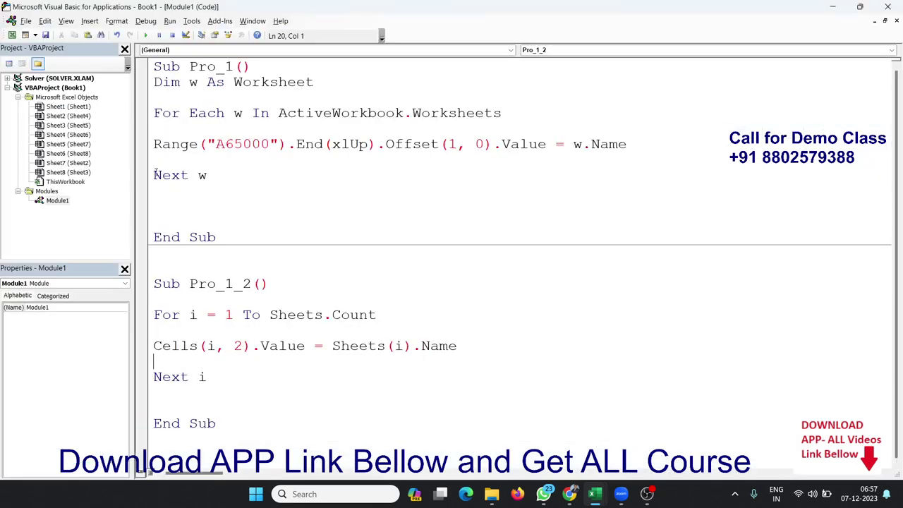
double_click(223, 113)
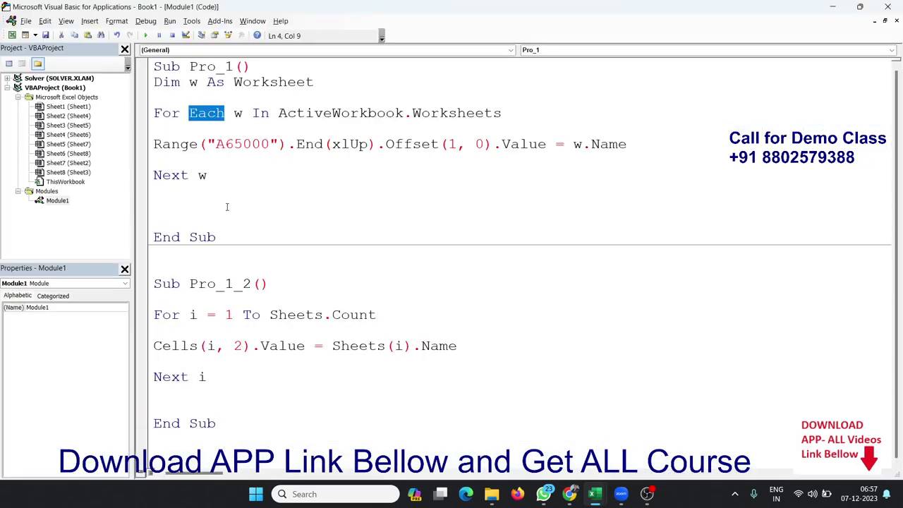
click(227, 305)
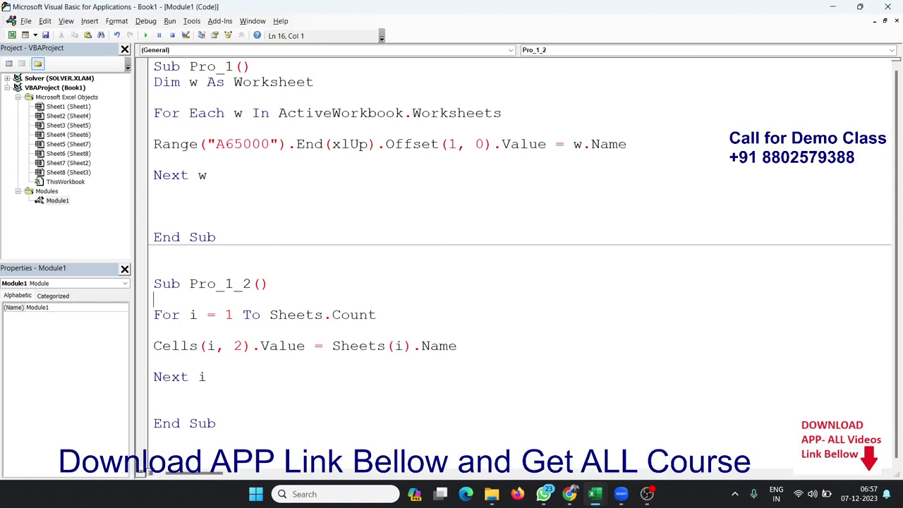
key(alt+F11)
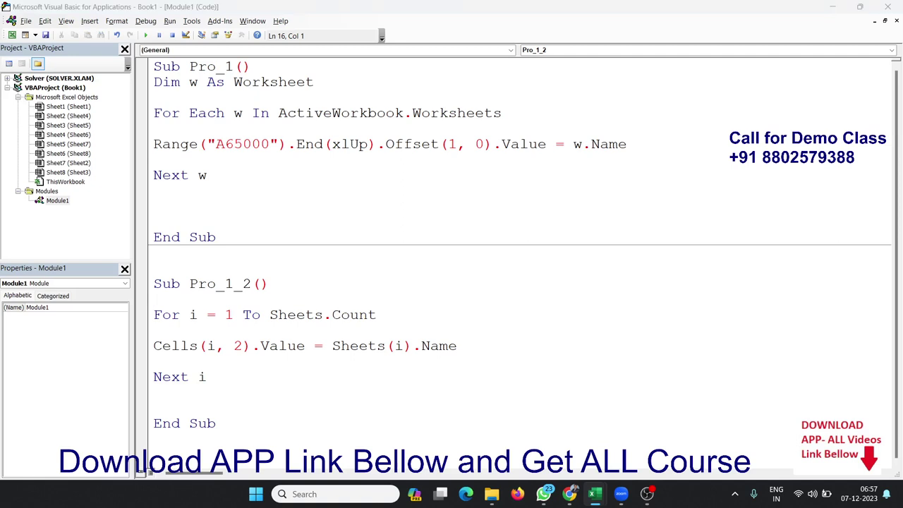